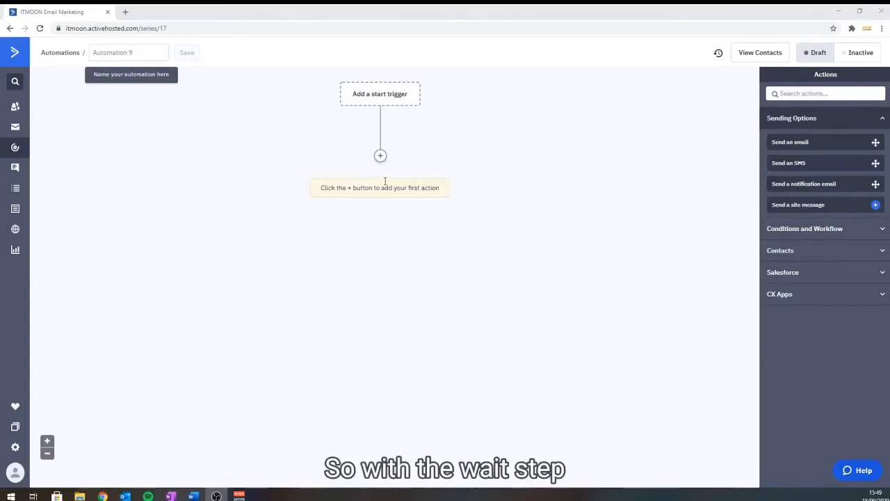
# - Add a Wait action as the automation's first action, waiting for a specified period of 1 day, and save it
pyautogui.click(380, 155)
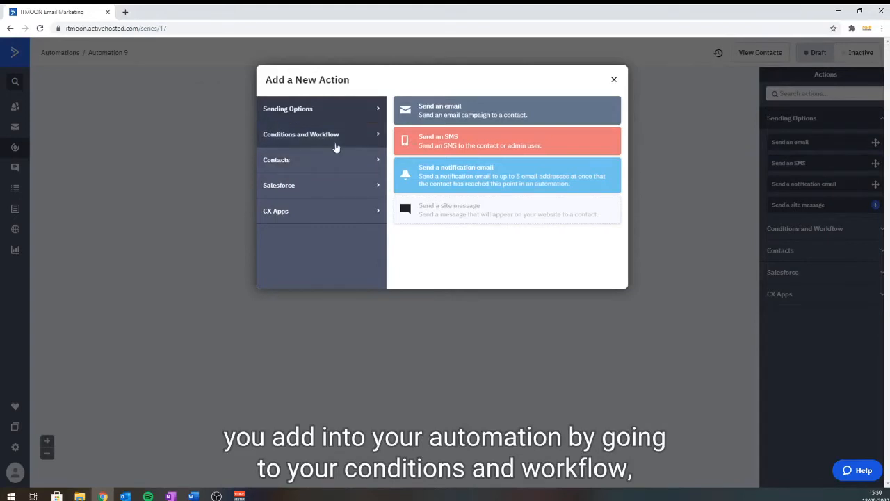
pyautogui.click(335, 145)
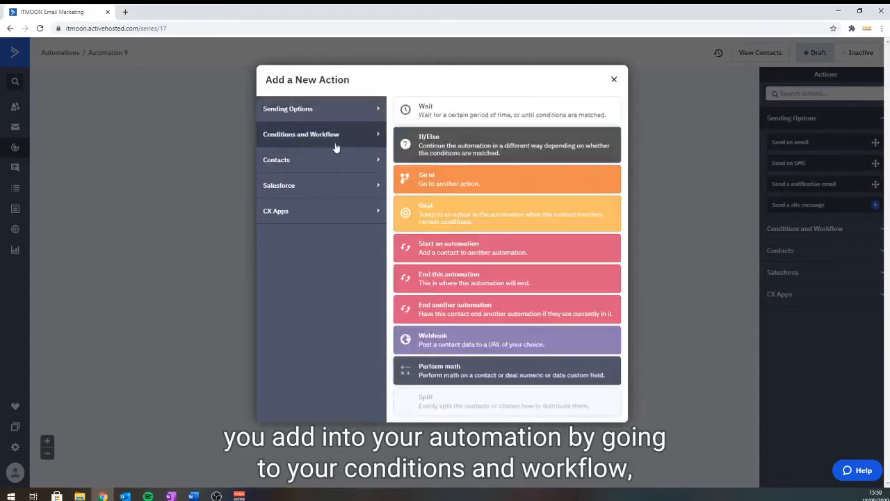
pyautogui.click(433, 120)
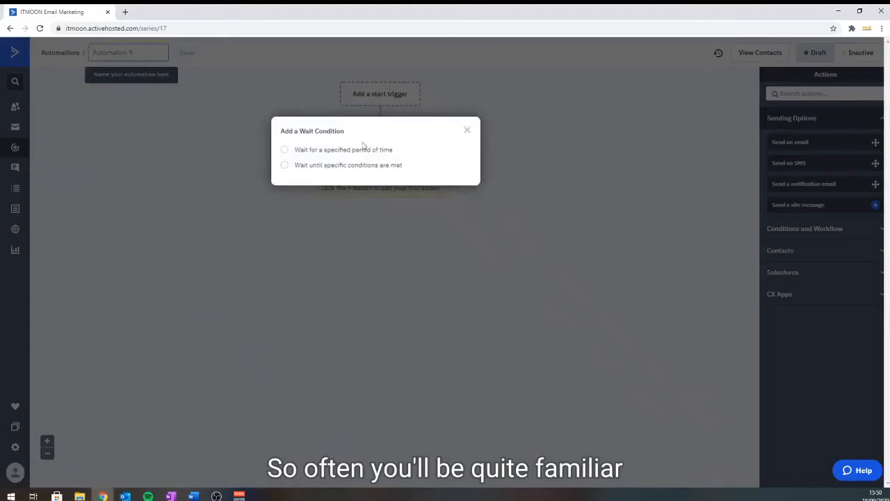
pyautogui.click(337, 149)
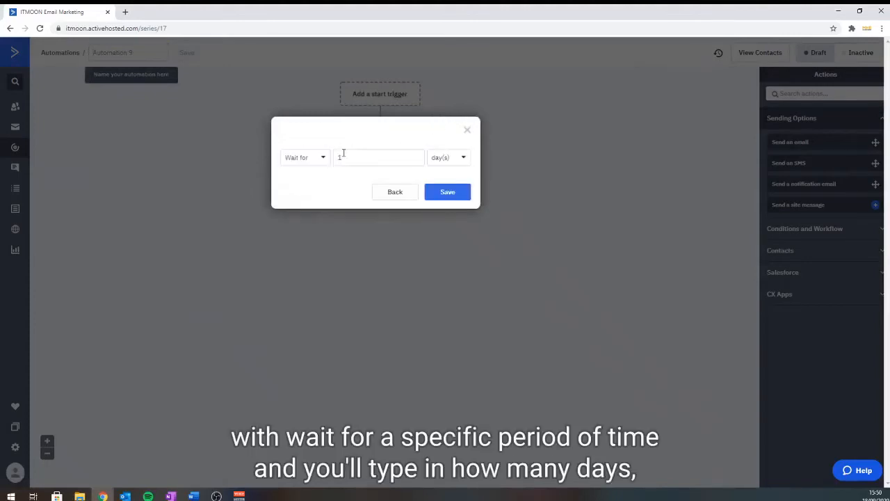
pyautogui.click(441, 164)
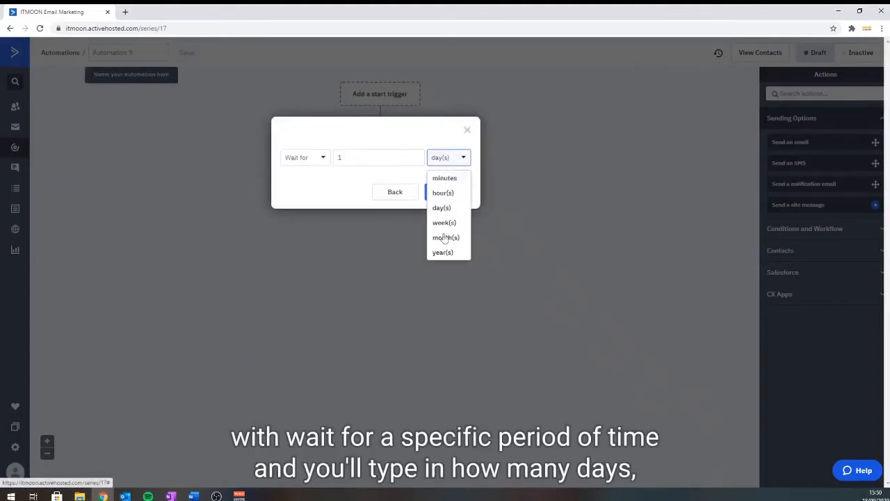
pyautogui.click(380, 161)
pyautogui.click(445, 193)
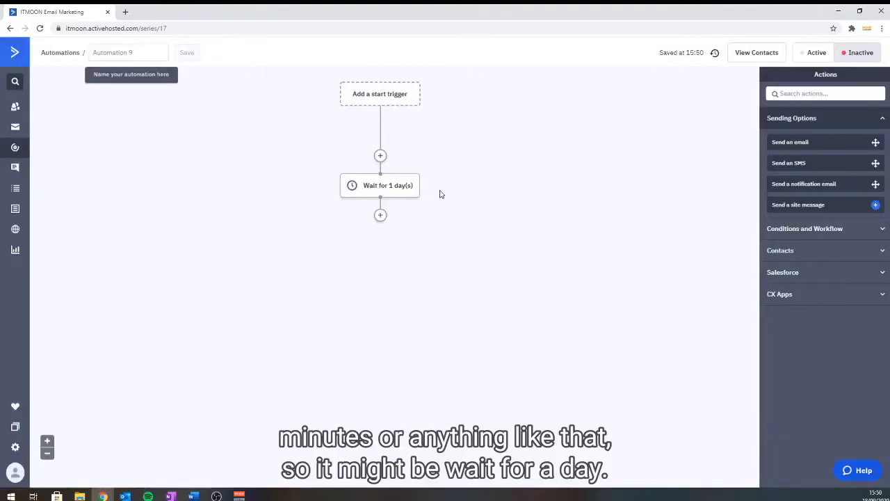
# - Add a second Wait action below the one-day wait that waits until specific conditions are met, using the contact detail Tag as condition
pyautogui.click(379, 215)
pyautogui.click(428, 106)
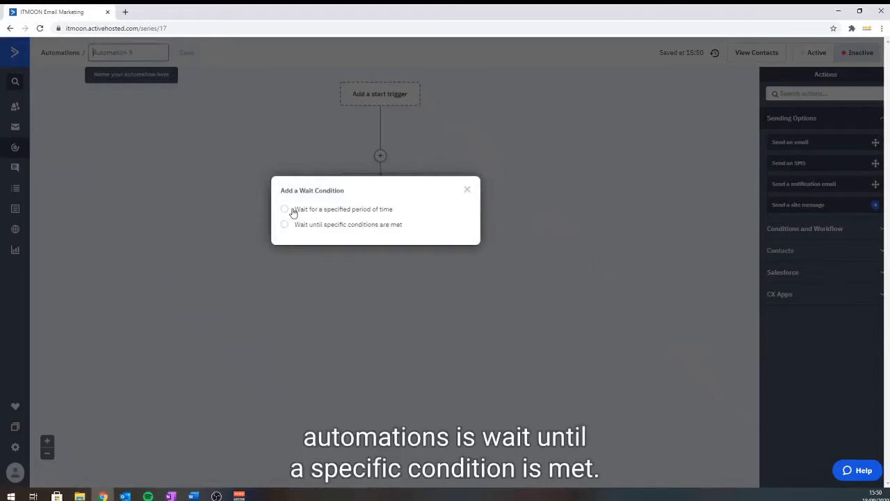
pyautogui.click(311, 226)
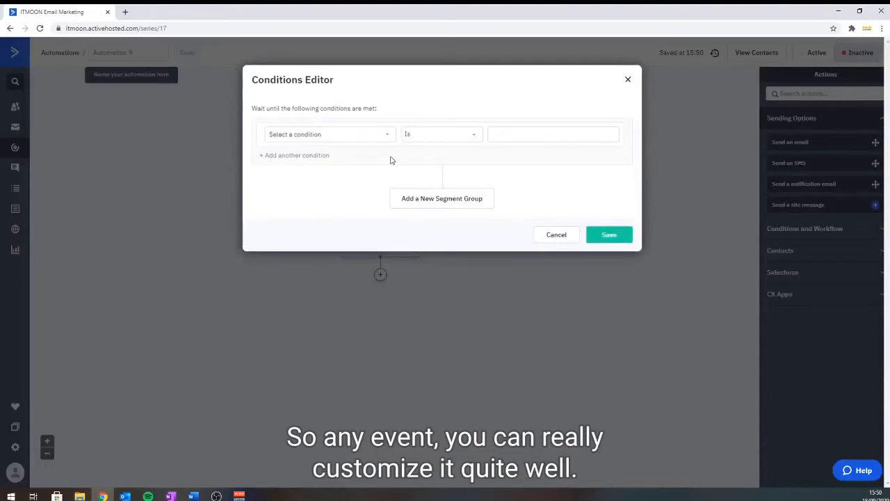
pyautogui.click(367, 132)
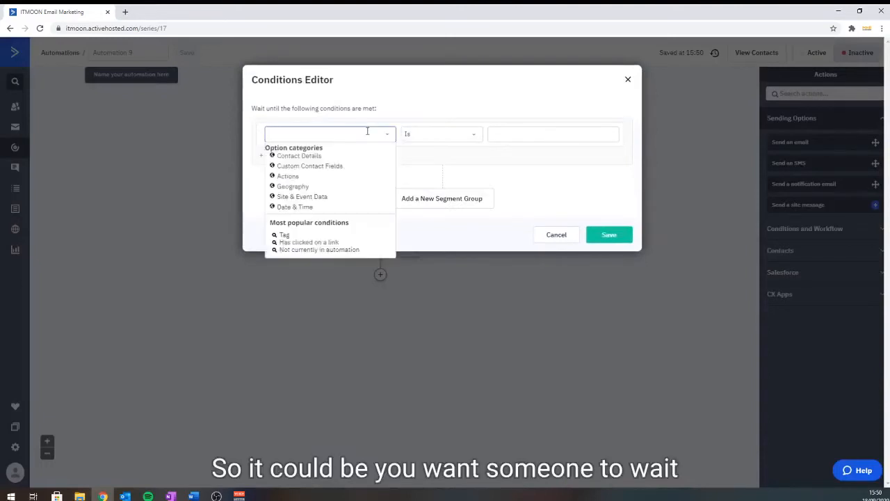
pyautogui.click(294, 165)
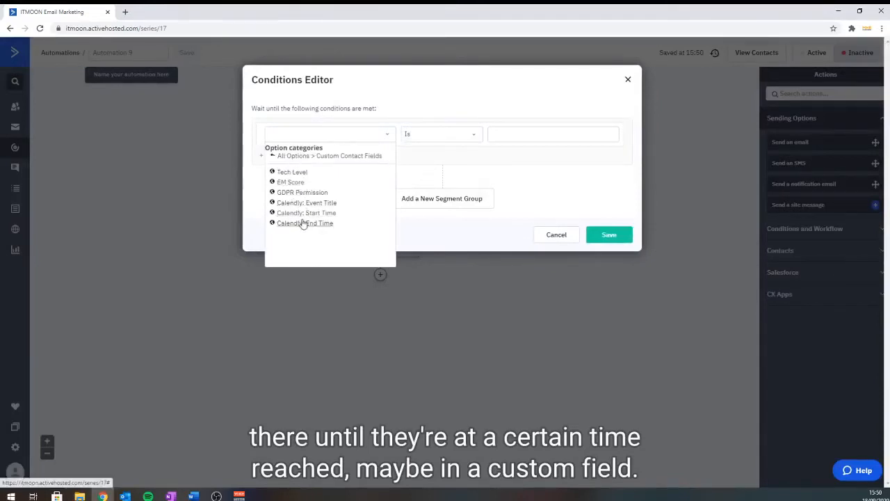
pyautogui.click(282, 156)
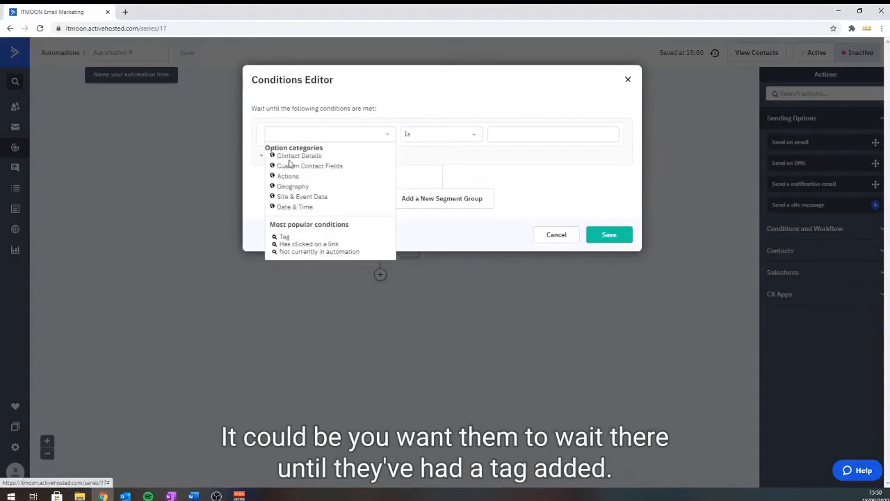
pyautogui.click(290, 157)
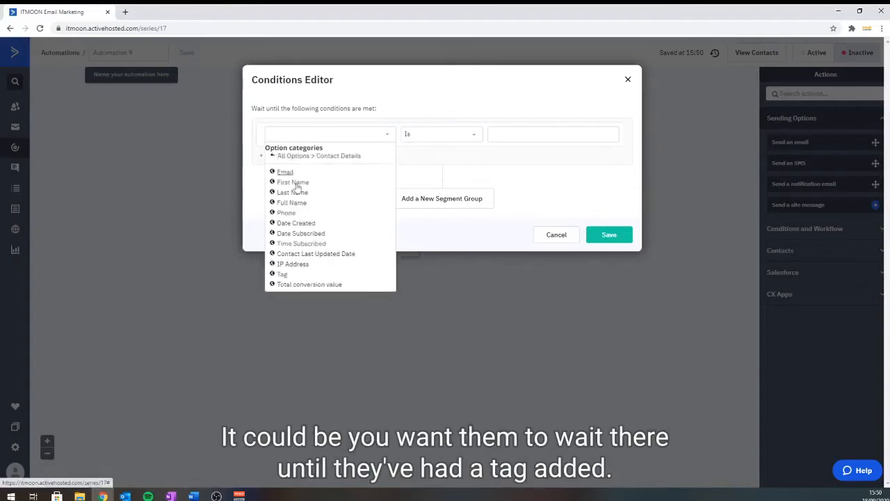
pyautogui.click(282, 274)
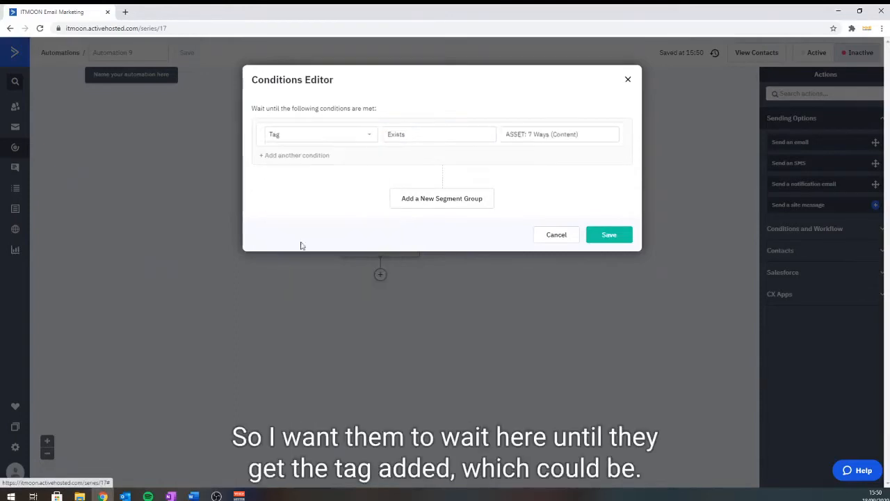
# - Set the condition's tag to "GTKY: Start Campaign" and save the wait action with no time limit
pyautogui.click(536, 138)
pyautogui.scroll(-8, 561, 212)
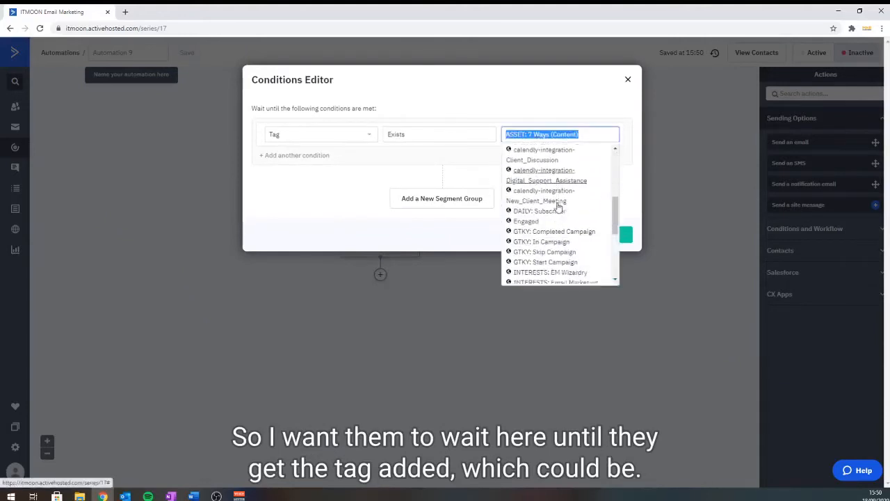
pyautogui.scroll(-2, 558, 205)
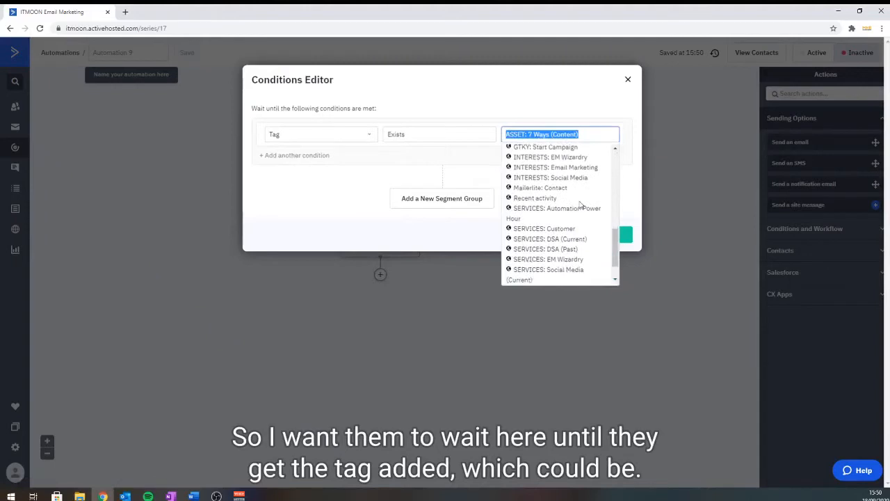
pyautogui.scroll(2, 557, 199)
pyautogui.click(553, 193)
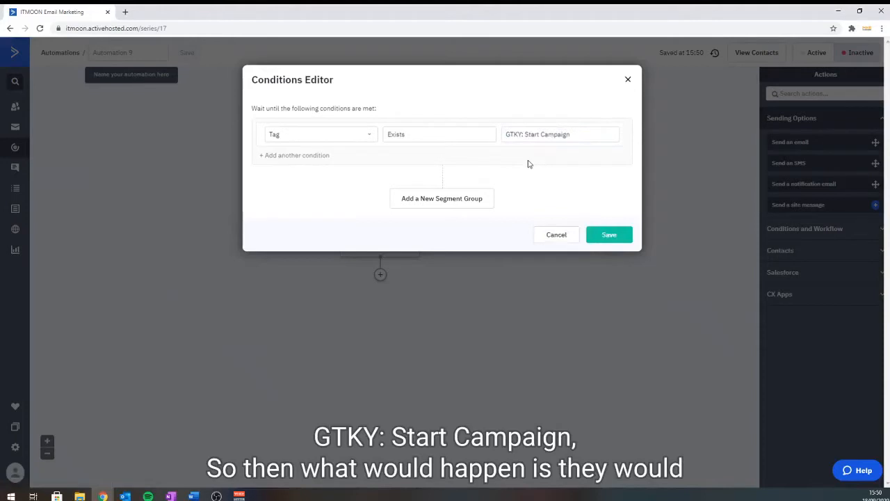
pyautogui.click(613, 230)
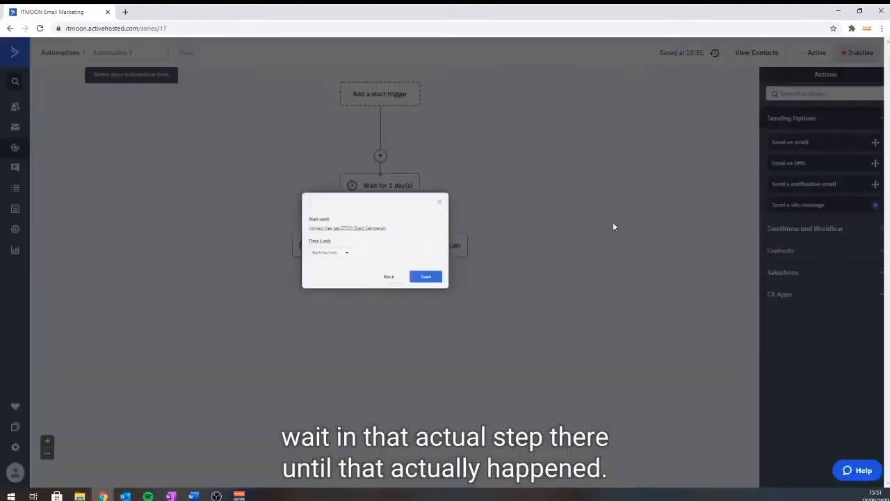
pyautogui.click(446, 293)
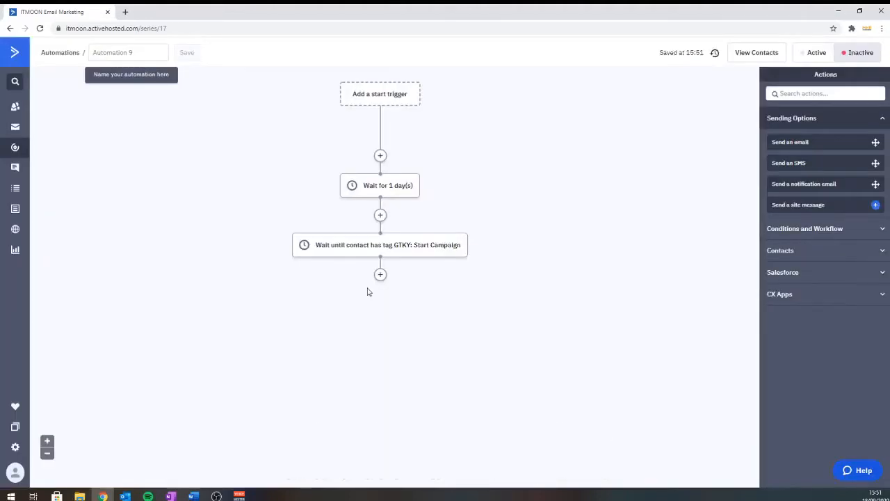
# - Limit the wait for the GTKY: Start Campaign tag to up to 7 days and save it
pyautogui.click(394, 248)
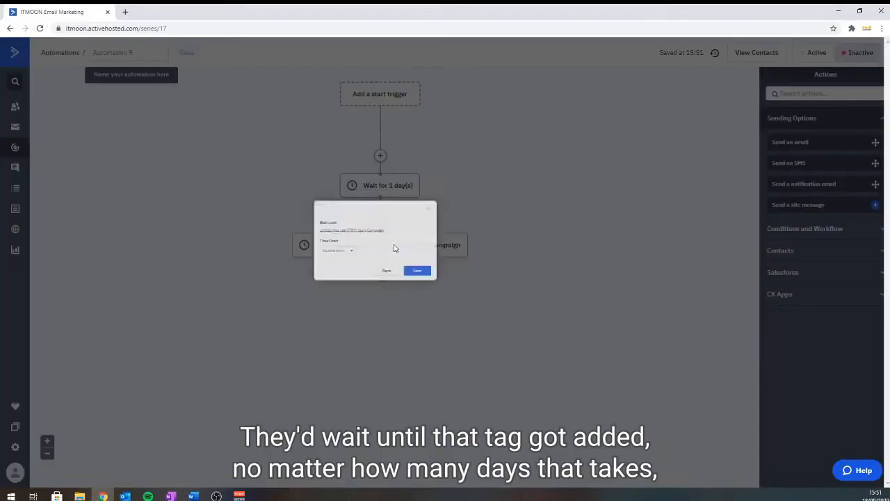
pyautogui.click(335, 256)
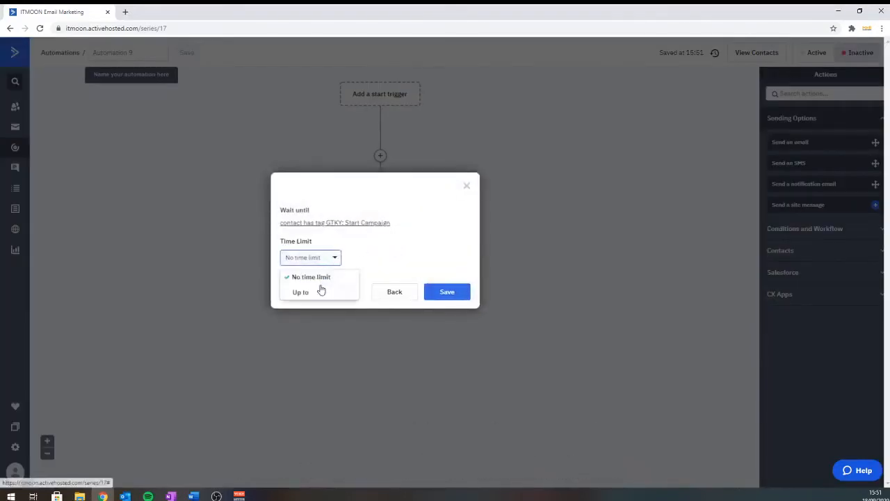
pyautogui.click(320, 291)
pyautogui.doubleClick(345, 258)
pyautogui.write('7')
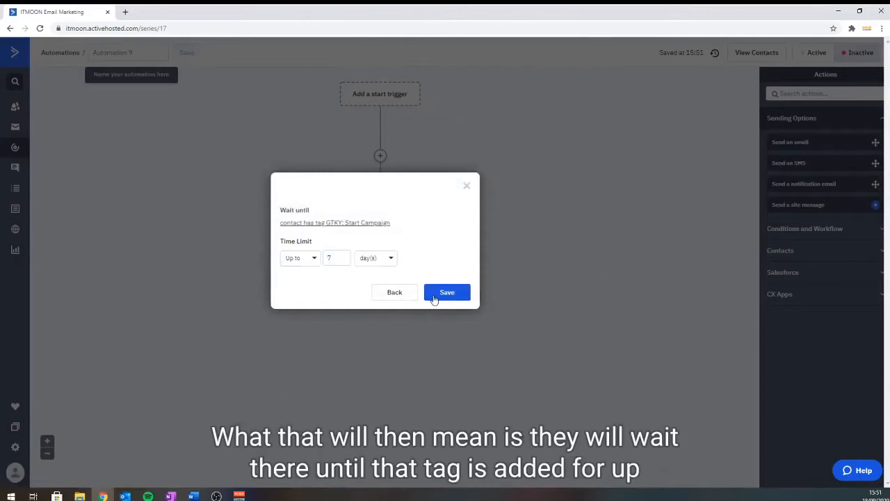
pyautogui.click(434, 295)
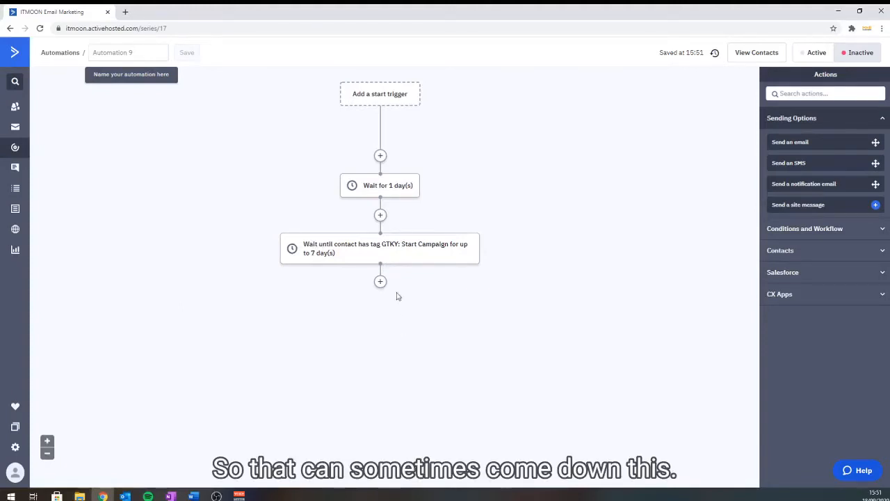
# - Add a third Wait action below the tag wait and choose to wait until specific conditions are met
pyautogui.click(380, 281)
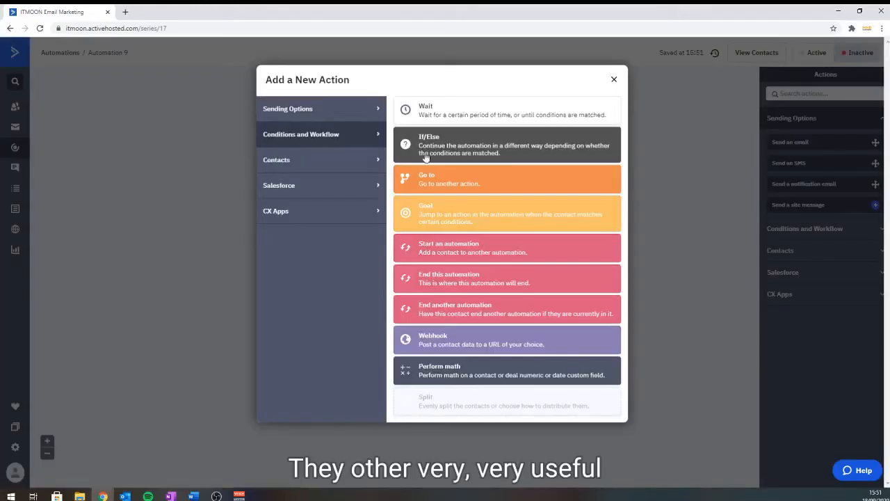
pyautogui.click(445, 113)
pyautogui.click(343, 293)
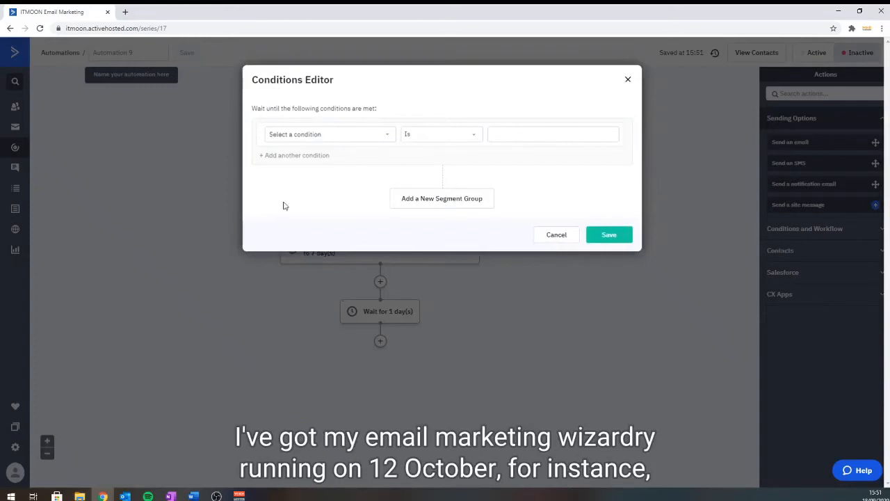
# - Set the wait condition to Current day of the month (Europe/London) is 10
pyautogui.click(323, 134)
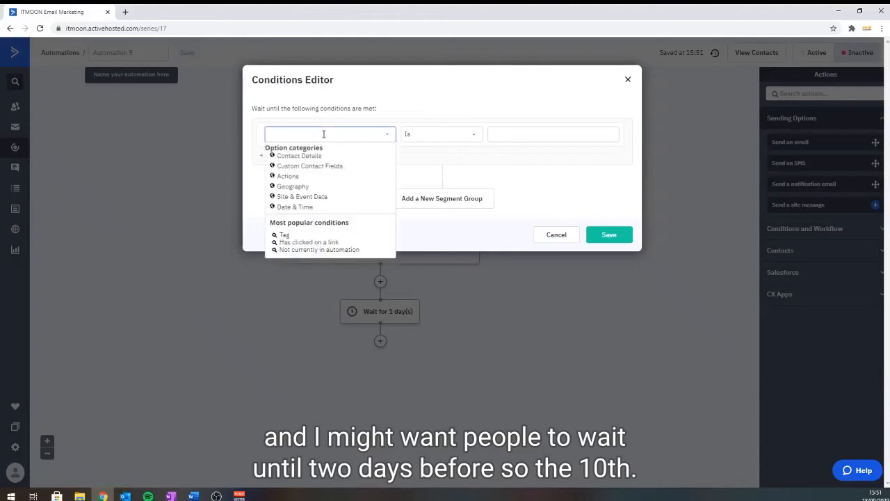
pyautogui.click(296, 207)
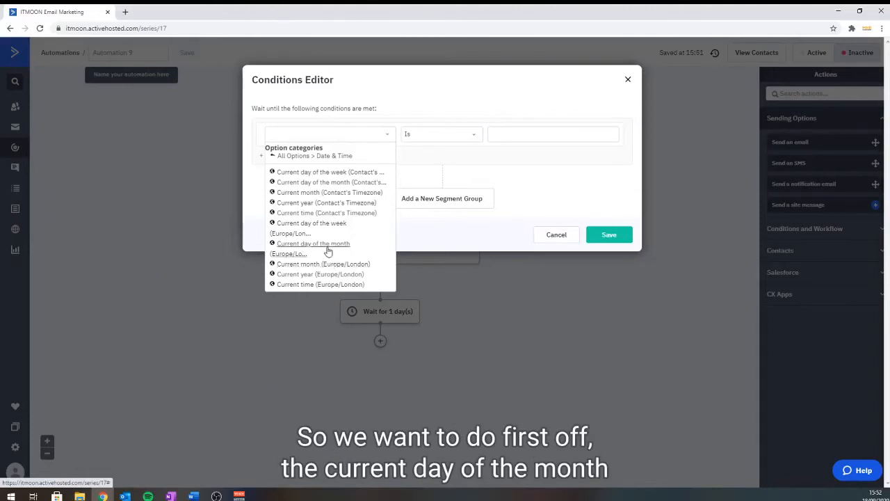
pyautogui.click(327, 250)
pyautogui.click(554, 134)
pyautogui.scroll(-2, 571, 173)
pyautogui.click(560, 167)
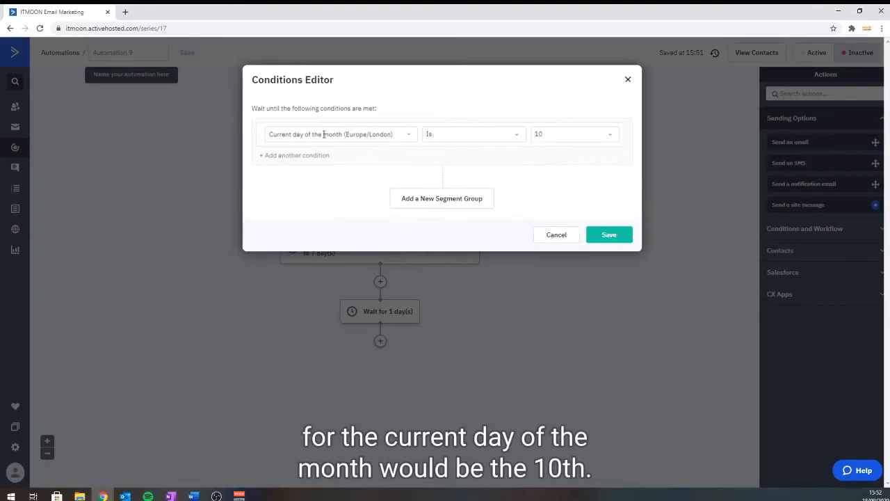
# - Add a second condition joined with And, requiring that Current month (Europe/London) is October
pyautogui.click(292, 156)
pyautogui.click(353, 161)
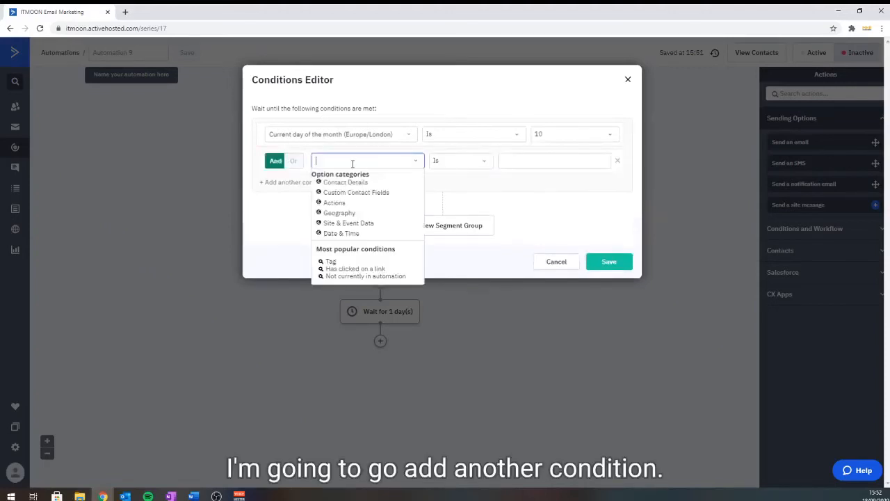
pyautogui.click(342, 234)
pyautogui.scroll(-1, 382, 252)
pyautogui.scroll(-1, 381, 252)
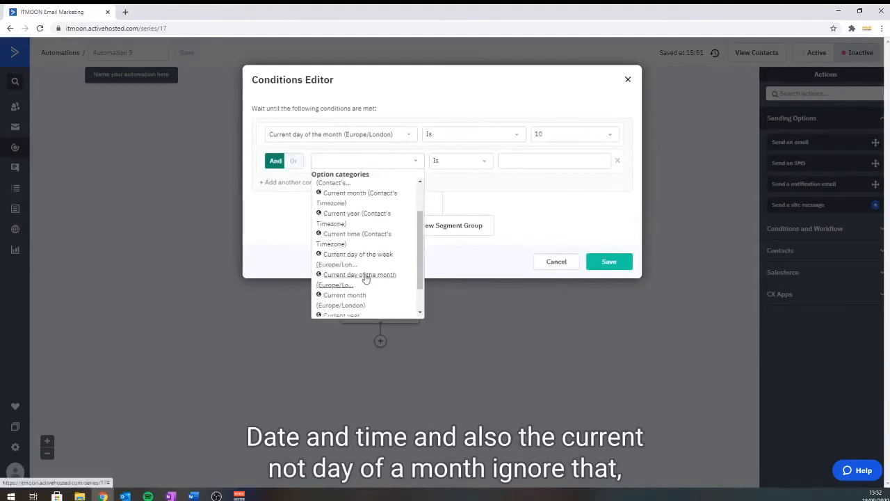
pyautogui.click(366, 277)
pyautogui.click(382, 161)
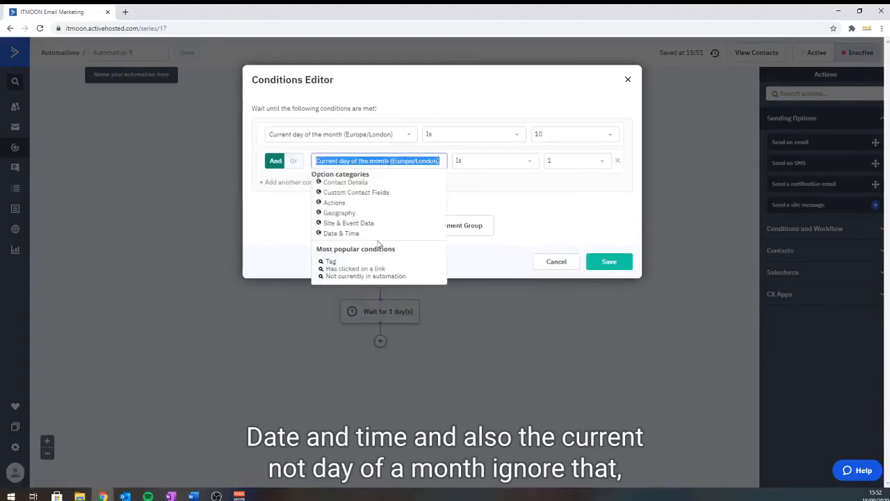
pyautogui.click(343, 235)
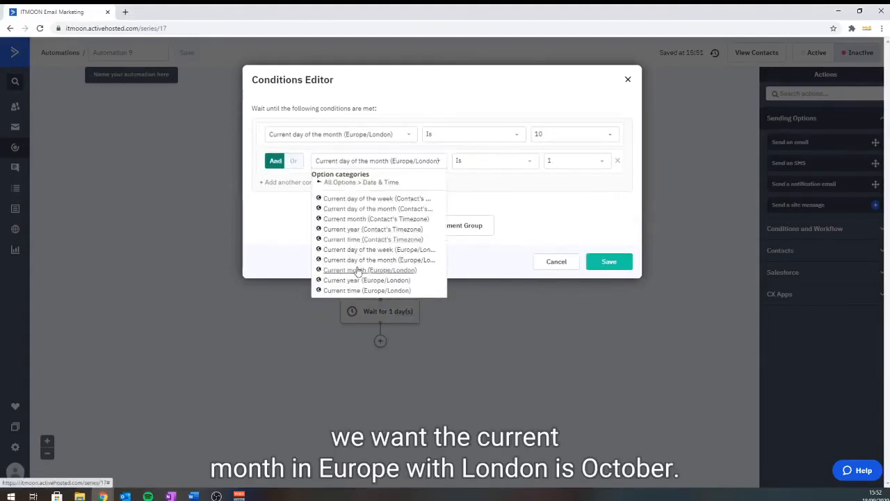
pyautogui.click(365, 270)
pyautogui.click(581, 161)
pyautogui.scroll(-3, 567, 223)
pyautogui.click(564, 236)
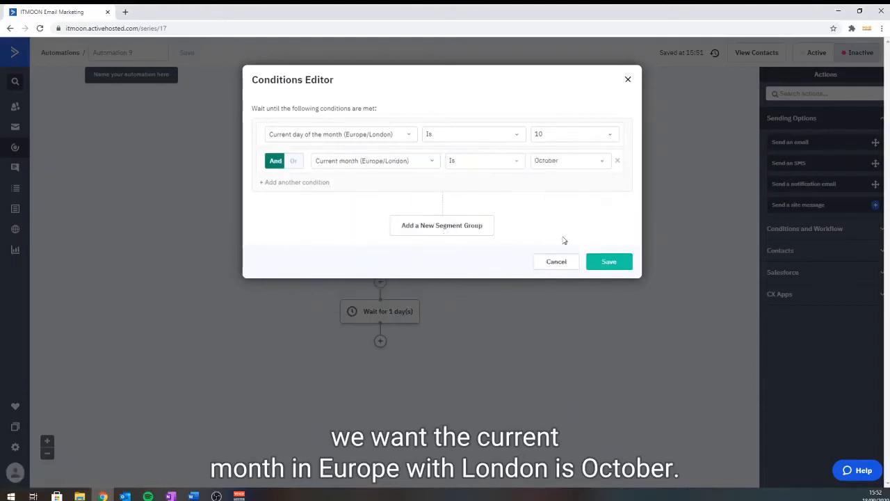
# - Add a third condition joined with And, requiring that Current year (Europe/London) is 2020
pyautogui.click(281, 183)
pyautogui.click(370, 186)
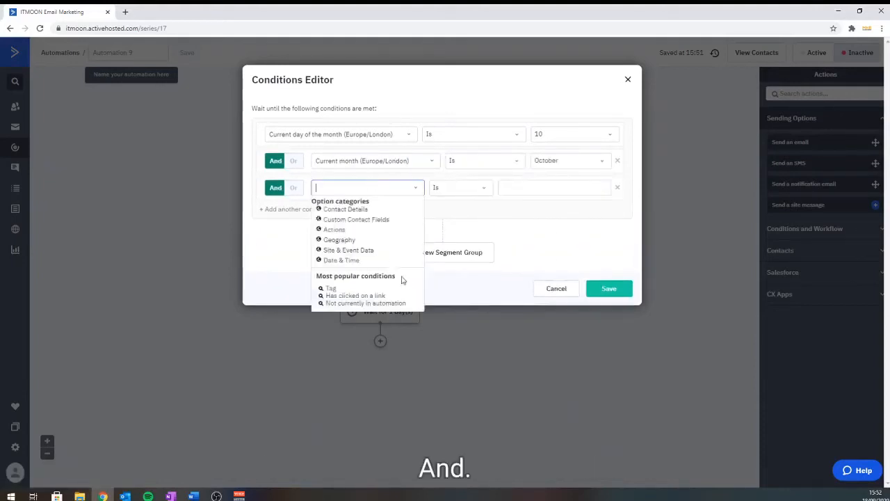
pyautogui.click(341, 260)
pyautogui.scroll(-5, 340, 266)
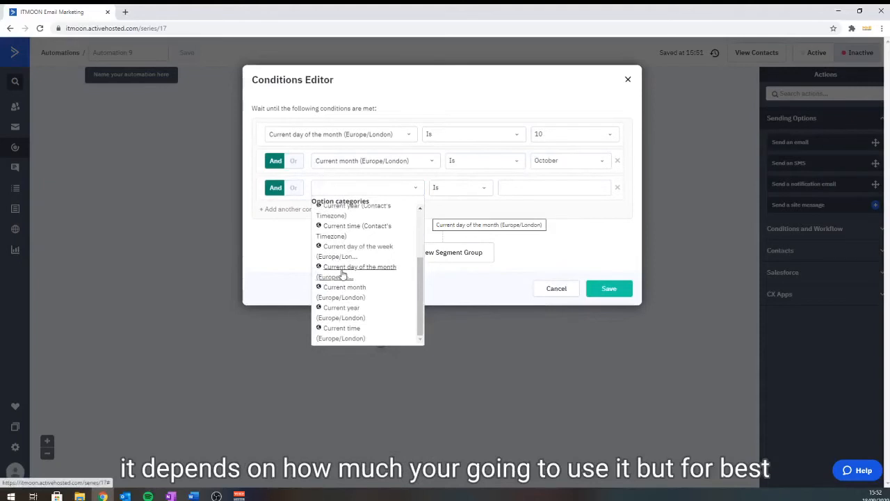
pyautogui.click(346, 308)
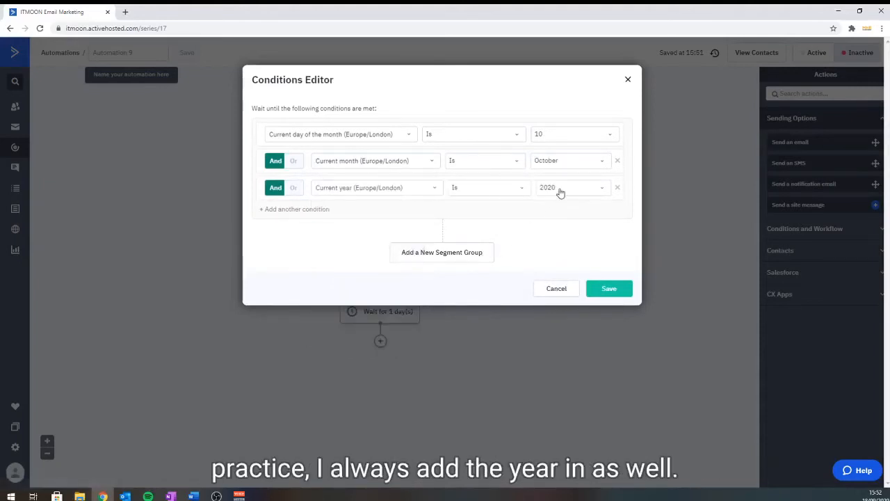
# - Add a fourth condition joined with And, requiring that Current time (Europe/London) is 9 (9AM), and save the wait with no time limit
pyautogui.click(298, 209)
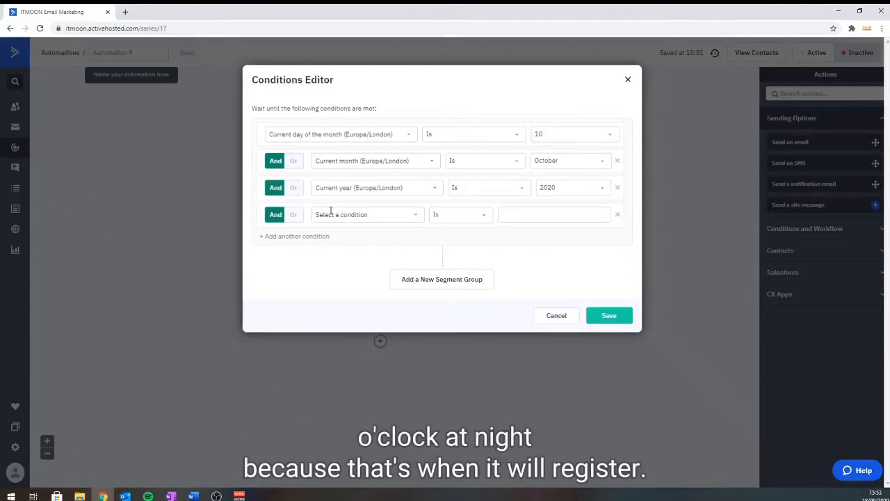
pyautogui.click(331, 212)
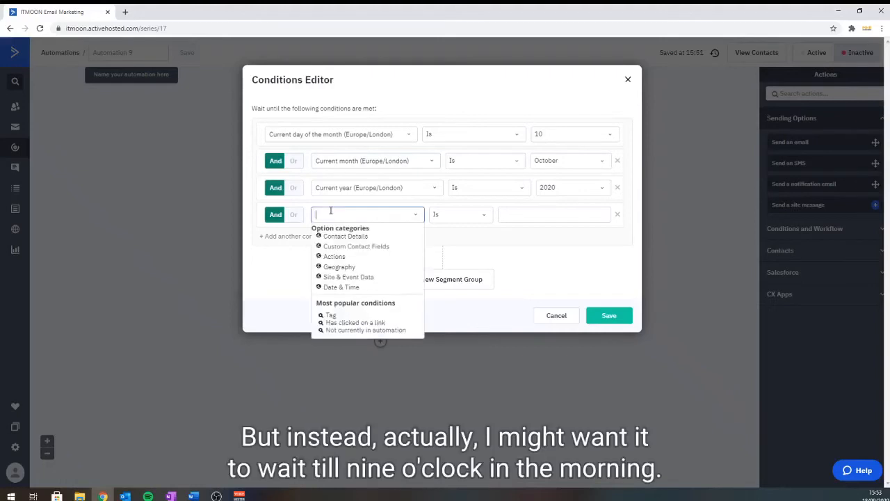
pyautogui.click(327, 286)
pyautogui.scroll(-3, 323, 294)
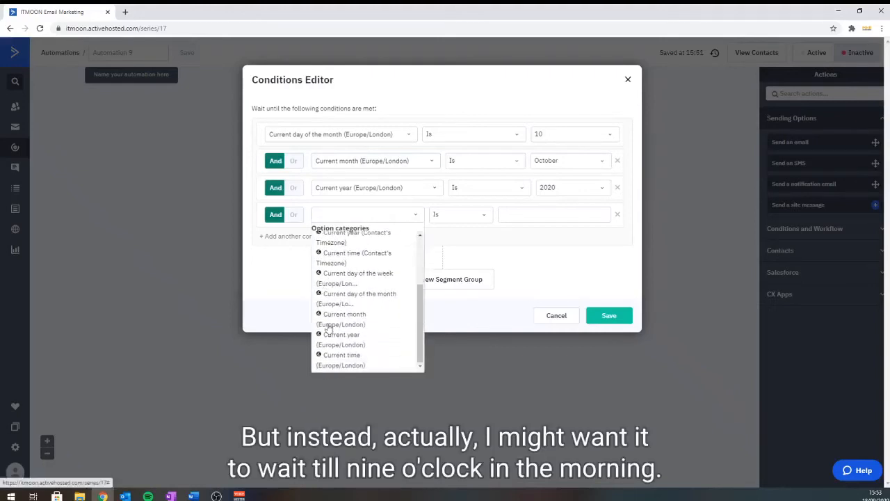
pyautogui.click(340, 362)
pyautogui.click(554, 216)
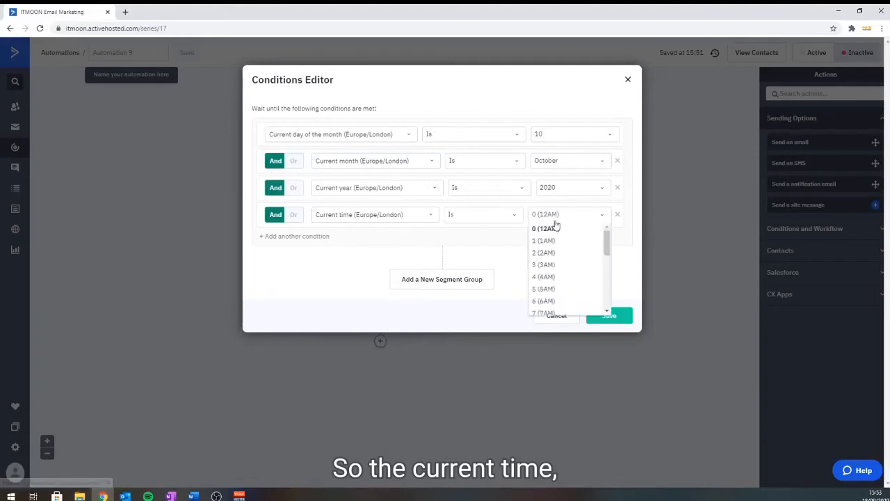
pyautogui.scroll(-2, 566, 268)
pyautogui.click(554, 297)
pyautogui.click(485, 216)
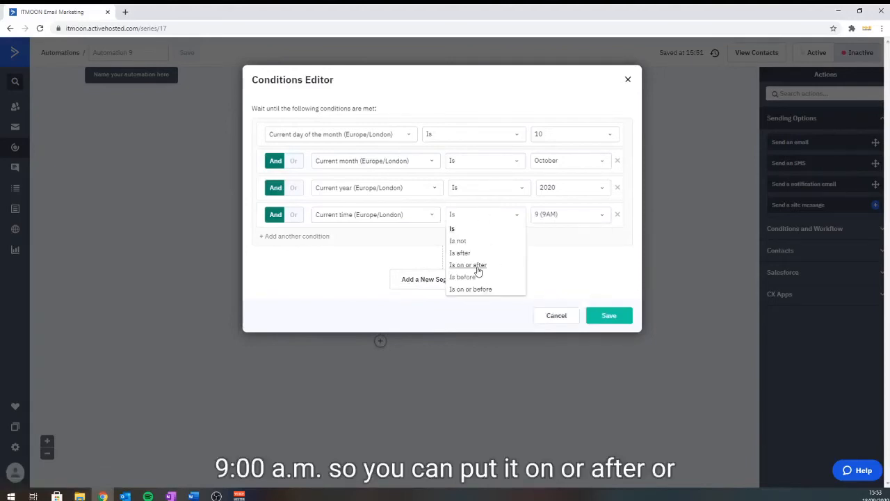
pyautogui.click(473, 230)
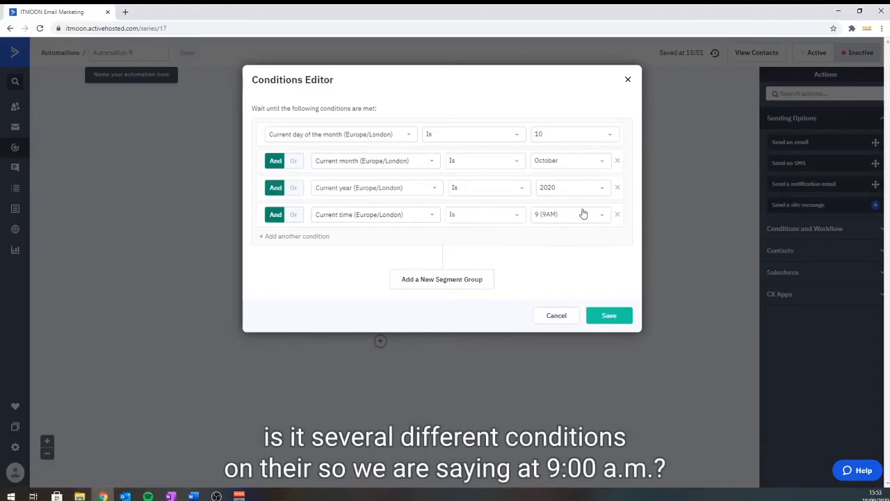
pyautogui.click(609, 317)
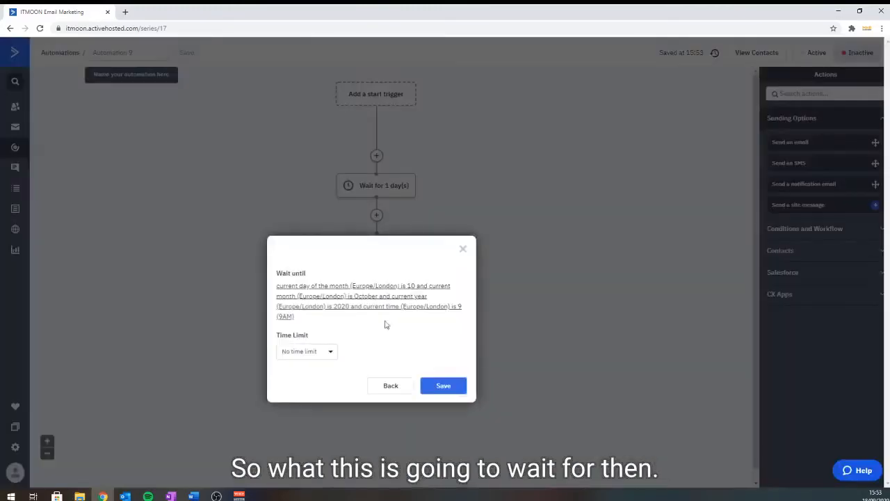
pyautogui.click(432, 383)
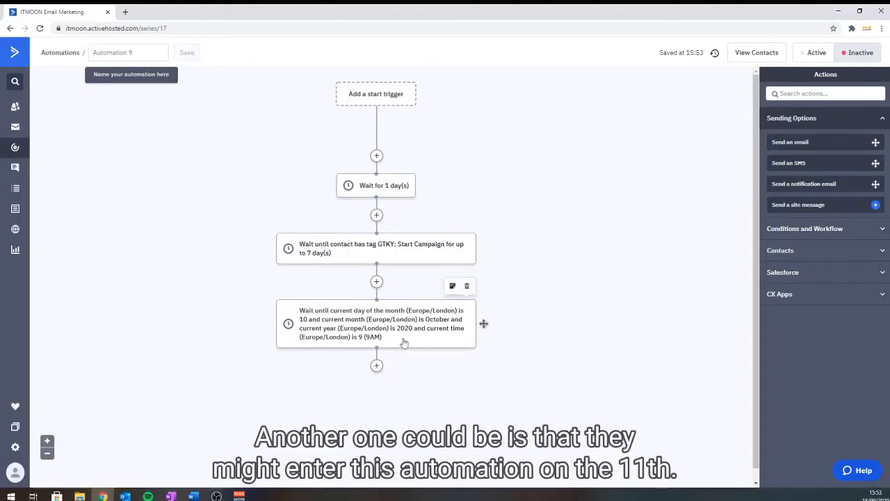
# - Reopen the date-based wait's conditions and set the day-of-month and month comparisons to Is on or after
pyautogui.click(350, 332)
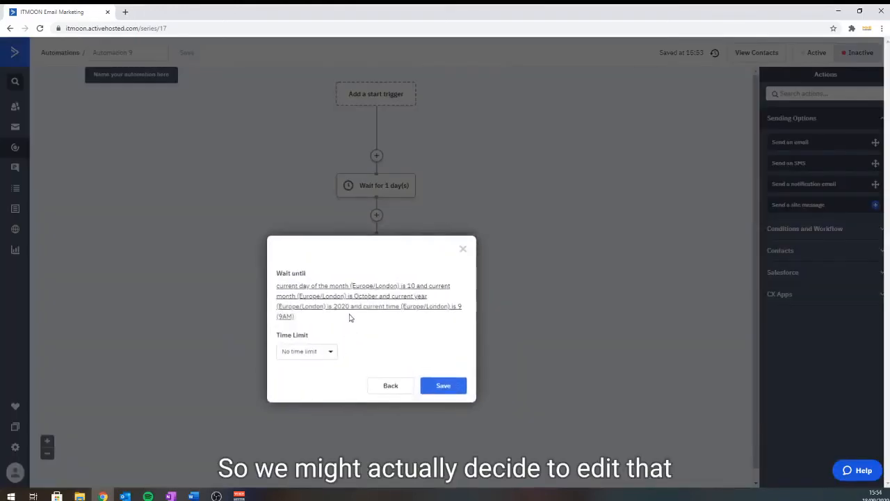
pyautogui.click(354, 314)
pyautogui.click(455, 144)
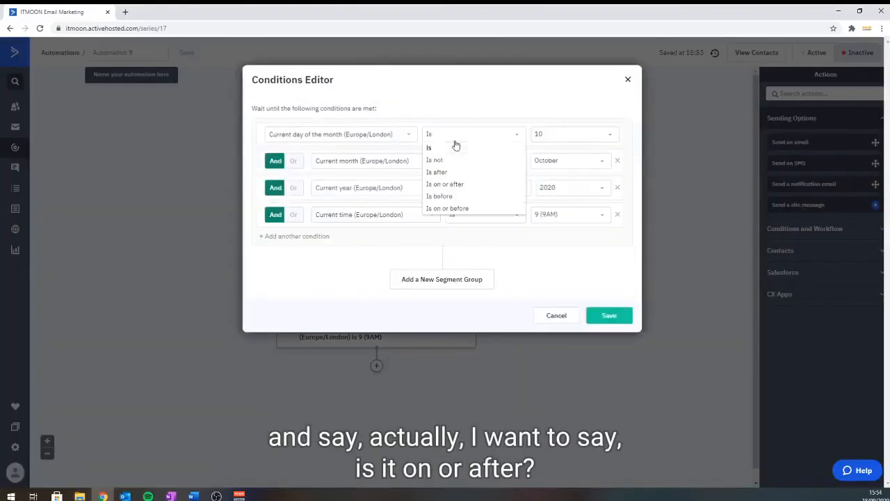
pyautogui.click(464, 184)
pyautogui.click(473, 162)
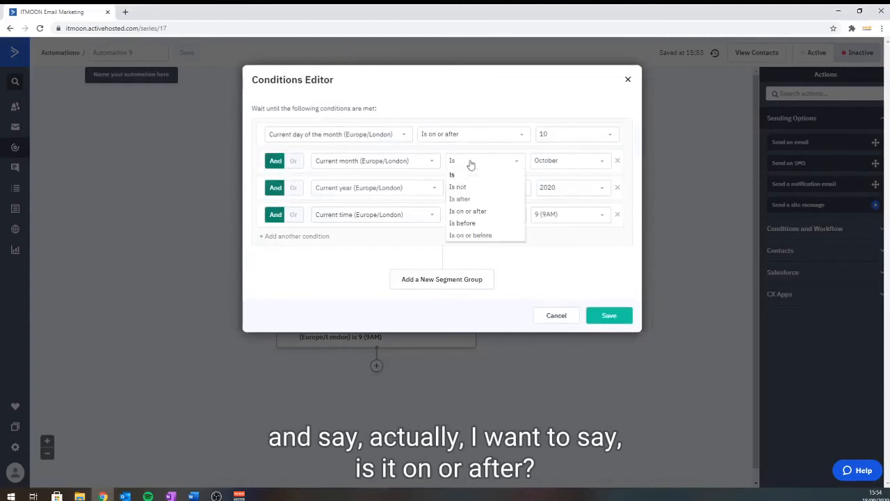
pyautogui.click(476, 208)
# - Set the year and time comparisons to Is on or after and save the date-based wait
pyautogui.click(476, 193)
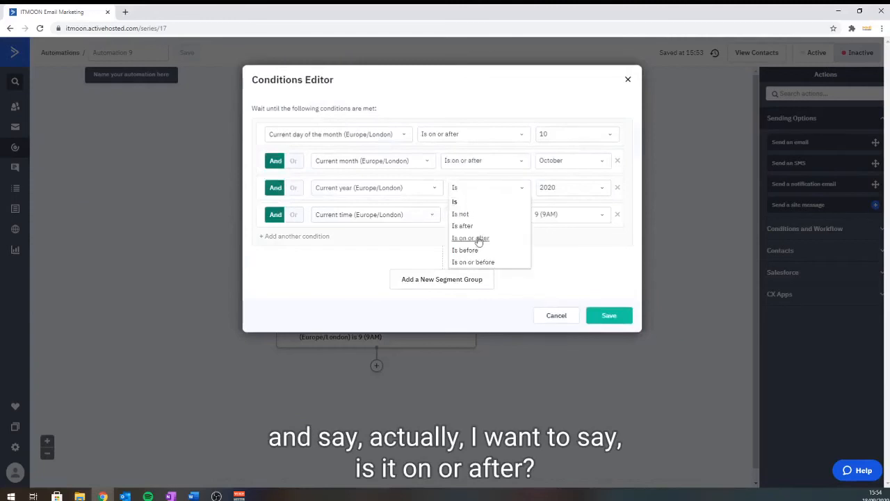
pyautogui.click(477, 239)
pyautogui.click(479, 217)
pyautogui.click(479, 270)
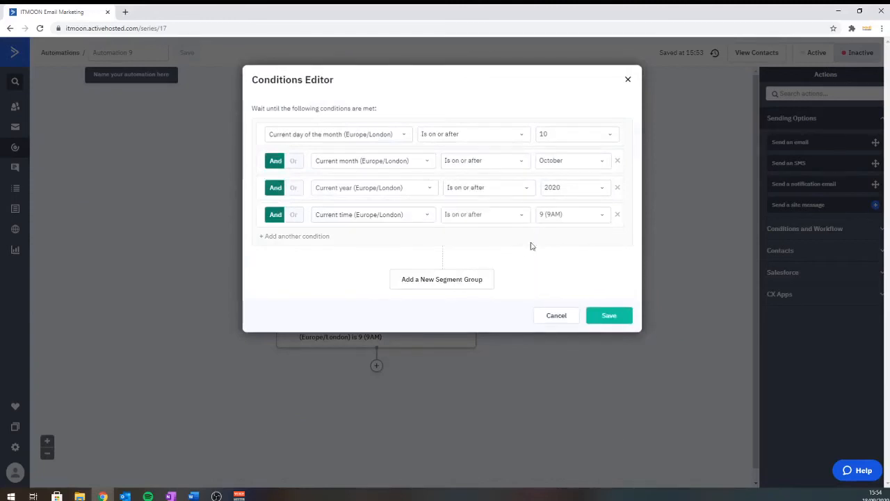
pyautogui.click(600, 312)
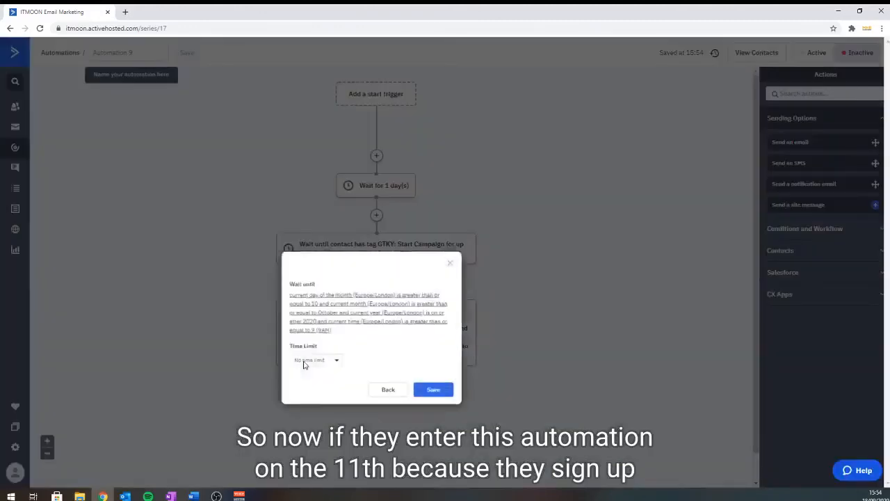
pyautogui.click(441, 401)
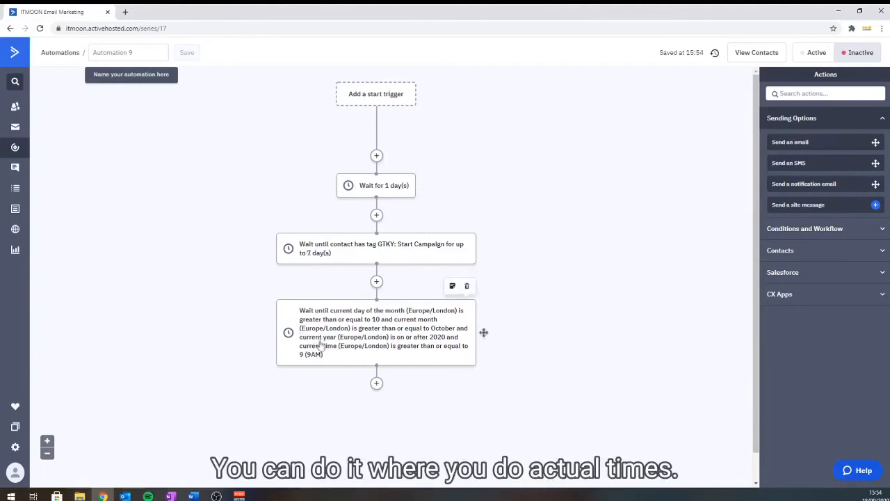
# - Add a fourth Wait action below the date-based wait and choose to wait until specific conditions are met
pyautogui.click(377, 382)
pyautogui.click(425, 112)
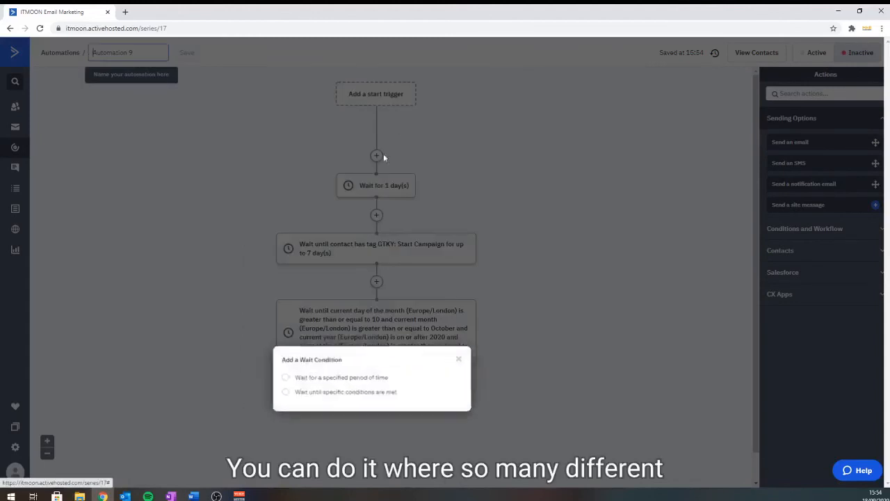
pyautogui.click(354, 394)
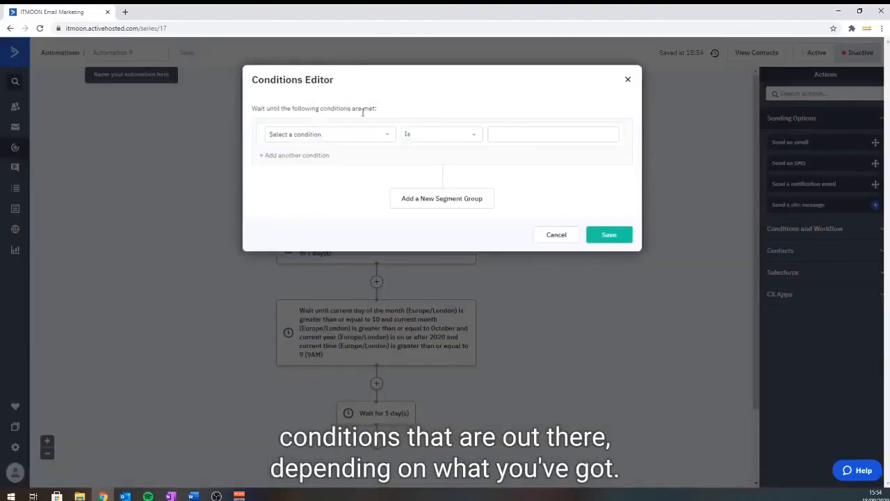
# - Examine the available wait conditions under Site & Event Data, Contact Details and Actions, and close the wait settings without choosing one
pyautogui.click(314, 135)
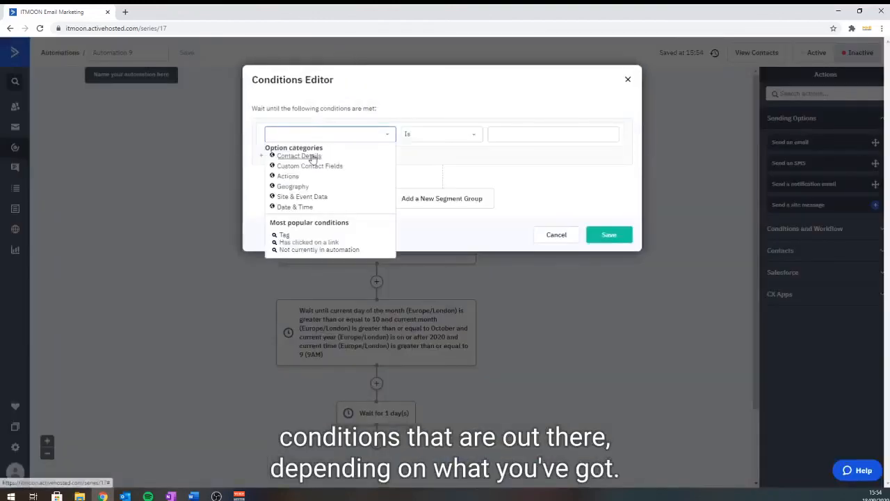
pyautogui.click(295, 197)
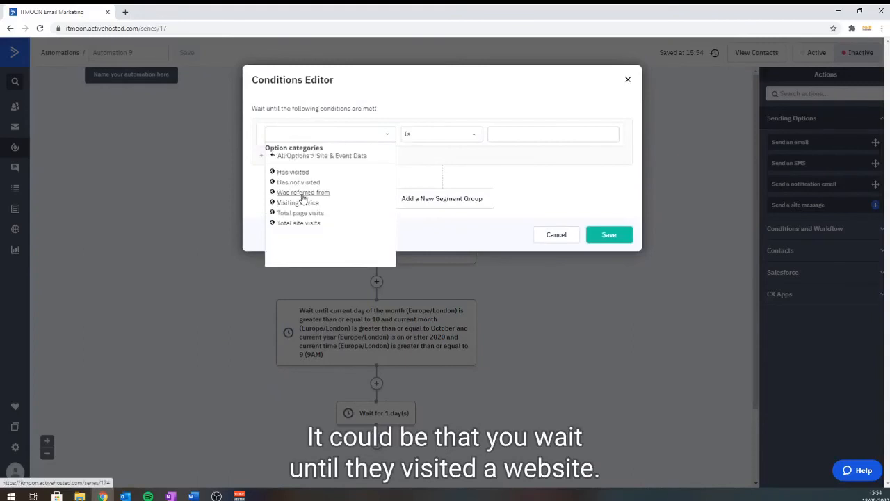
pyautogui.click(297, 157)
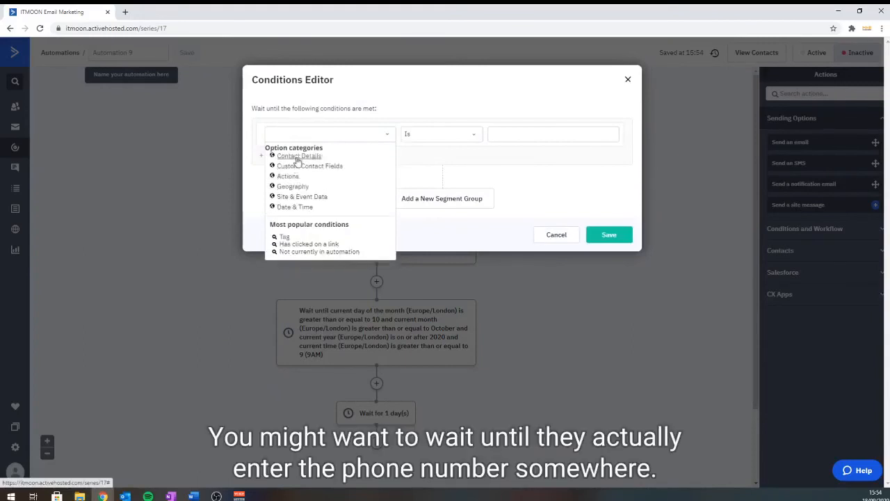
pyautogui.click(297, 158)
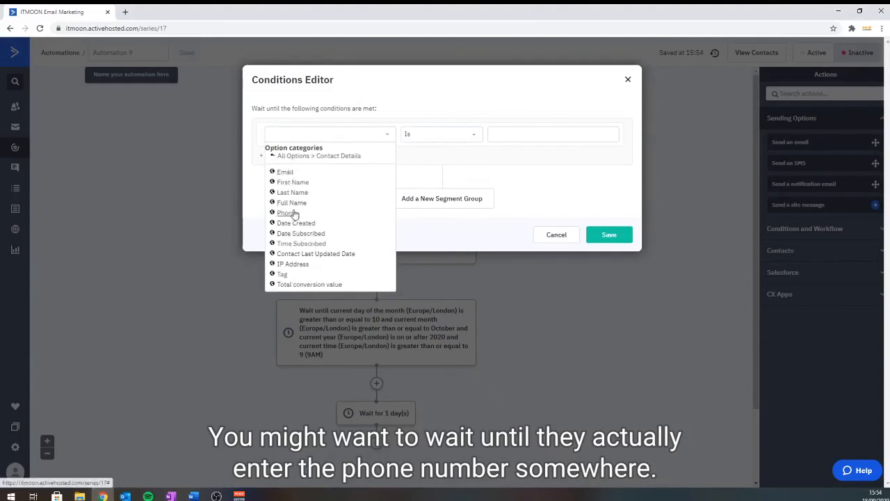
pyautogui.click(296, 157)
pyautogui.click(288, 176)
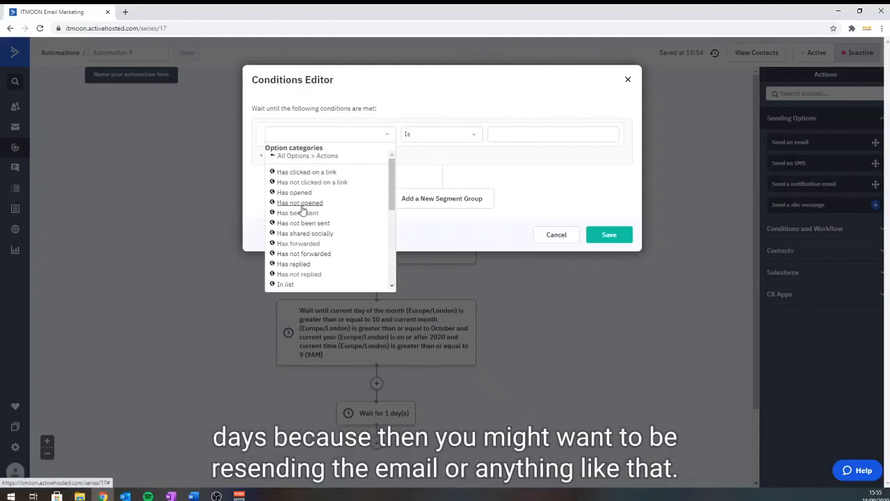
pyautogui.scroll(-3, 301, 210)
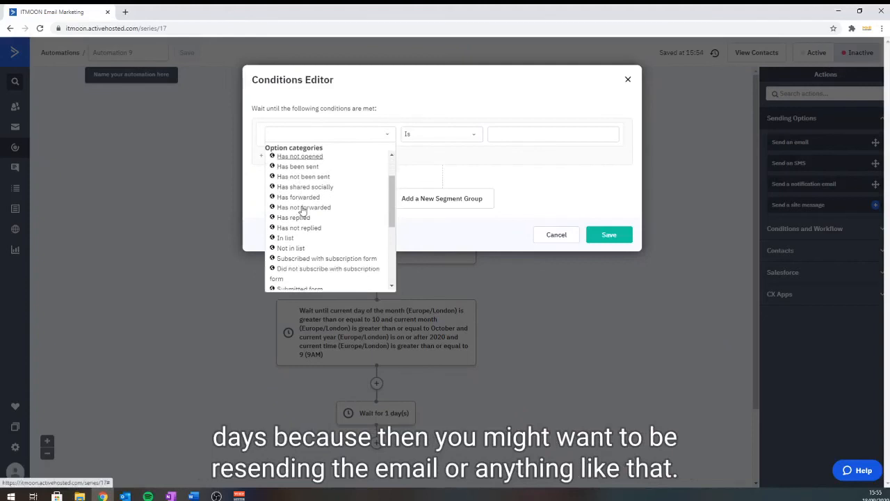
pyautogui.scroll(-4, 327, 225)
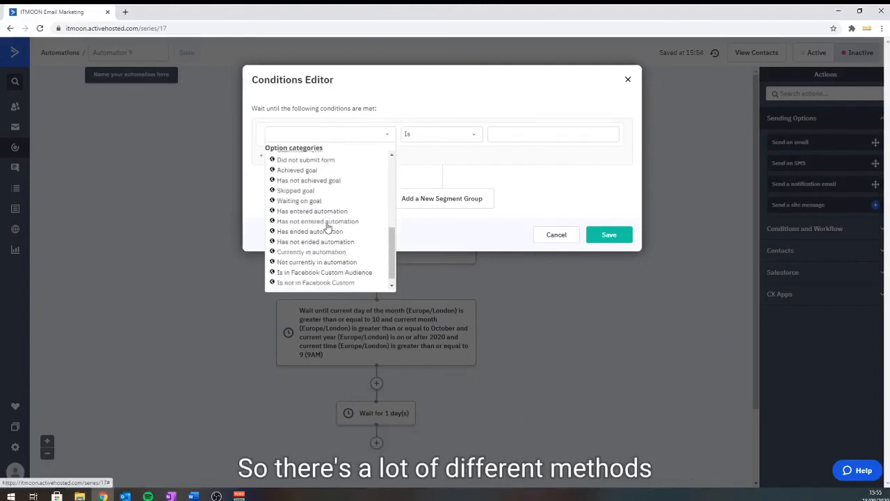
pyautogui.scroll(2, 325, 224)
pyautogui.scroll(6, 324, 225)
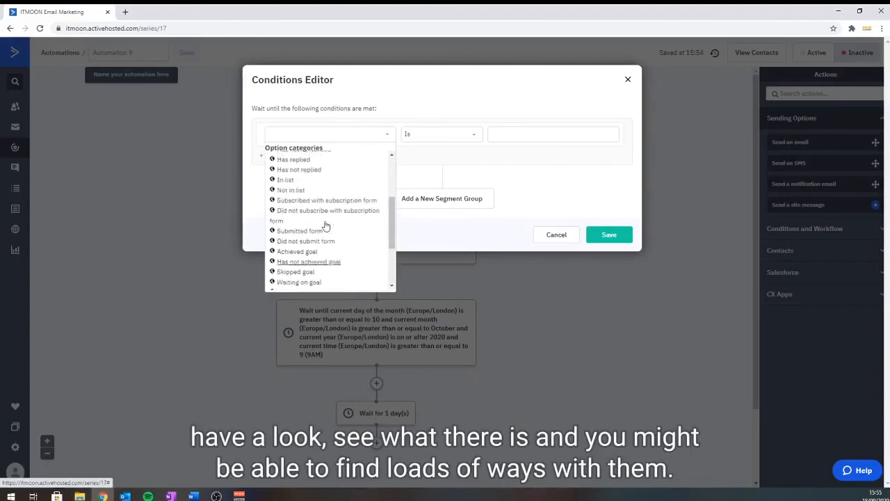
pyautogui.click(546, 222)
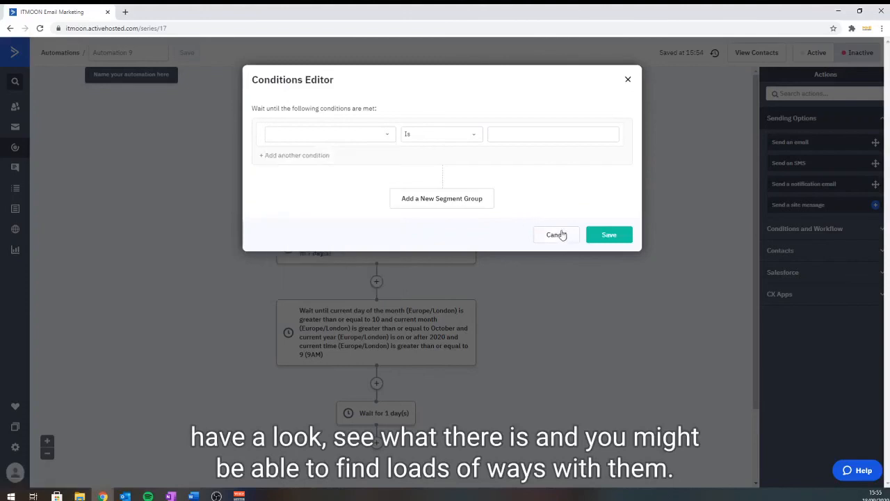
pyautogui.click(562, 233)
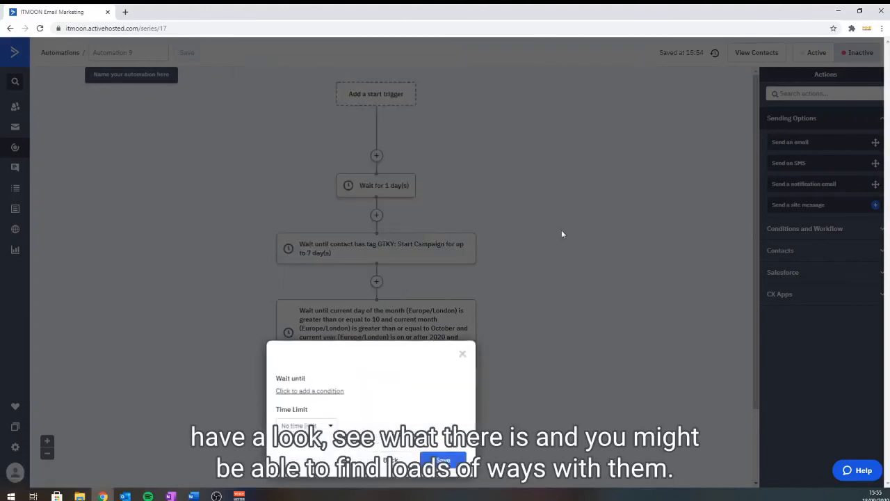
pyautogui.click(463, 354)
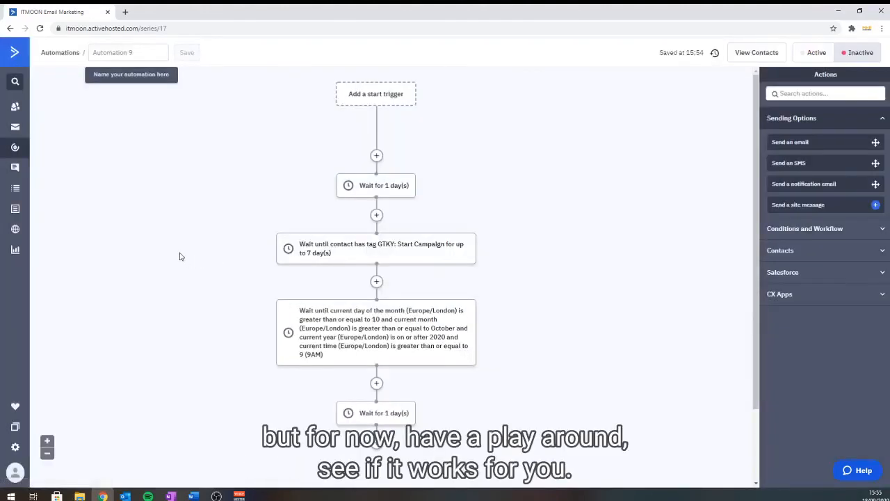